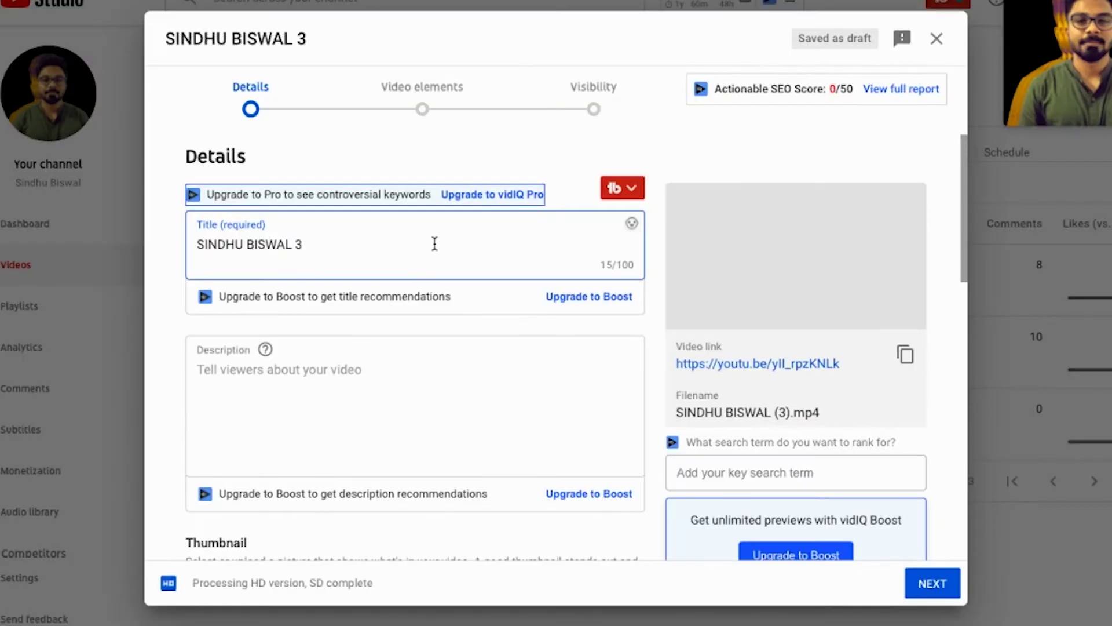
# - Replace the draft video's title with 'BINOD BINOD BINOD BINOD BINOD'
pyautogui.moveTo(434, 243); pyautogui.dragTo(162, 244)
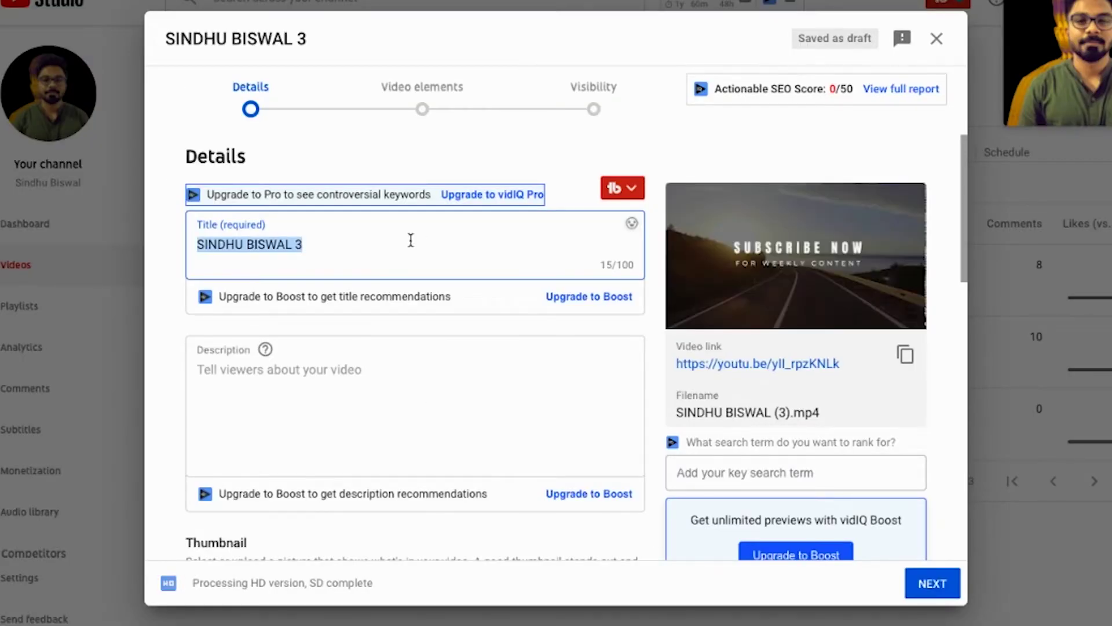
pyautogui.hotkey('ctrl', 'a')
pyautogui.write('BINOD BINOD BI')
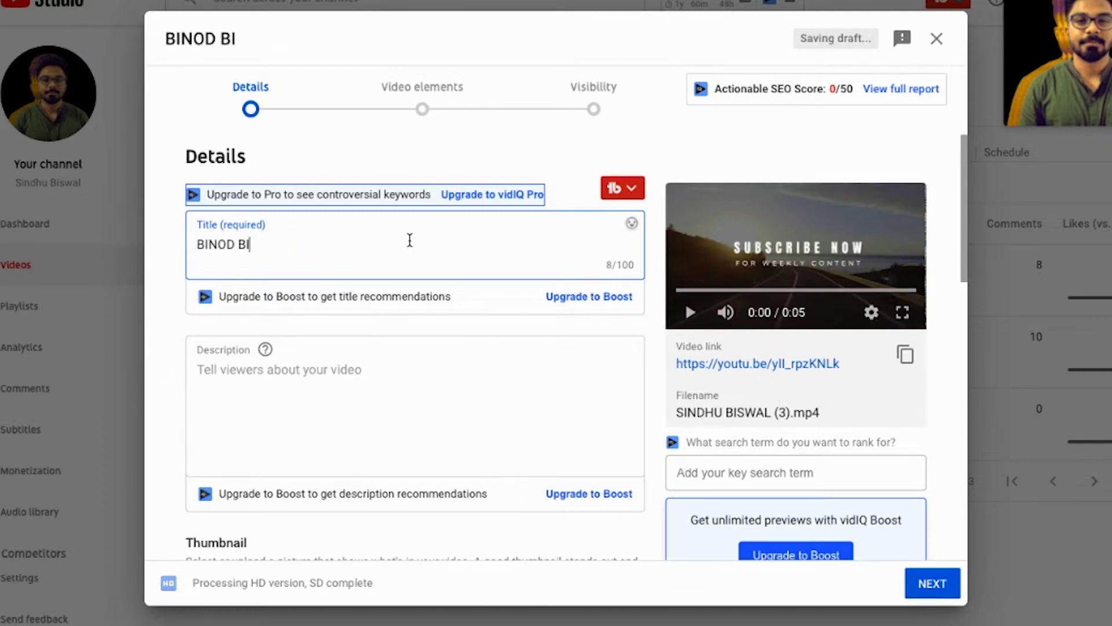
pyautogui.write('NOD BINOD BINOD')
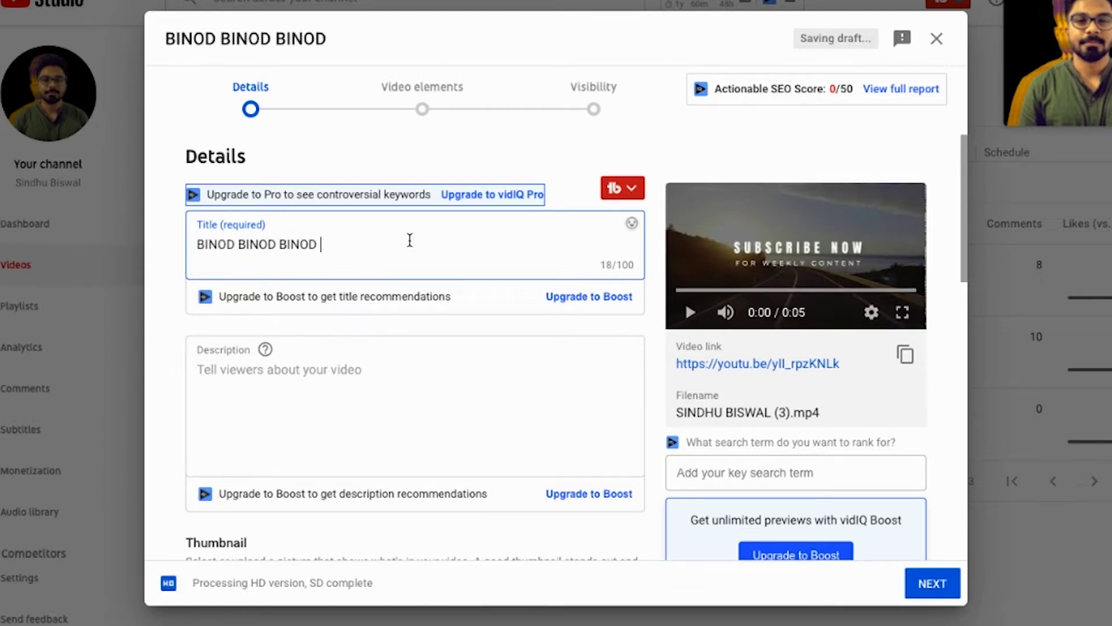
# - Fill the description with the copied title text pasted repeatedly
pyautogui.hotkey('ctrl', 'a')
pyautogui.hotkey('ctrl', 'c')
pyautogui.click(323, 375)
pyautogui.hotkey('ctrl', 'v')
pyautogui.hotkey('ctrl', 'v')
pyautogui.hotkey('ctrl', 'v')
pyautogui.hotkey('ctrl', 'v')
pyautogui.hotkey('ctrl', 'v')
pyautogui.hotkey('ctrl', 'v')
pyautogui.hotkey('ctrl', 'v')
pyautogui.hotkey('ctrl', 'v')
pyautogui.hotkey('ctrl', 'v')
pyautogui.hotkey('ctrl', 'v')
pyautogui.hotkey('ctrl', 'v')
pyautogui.hotkey('ctrl', 'v')
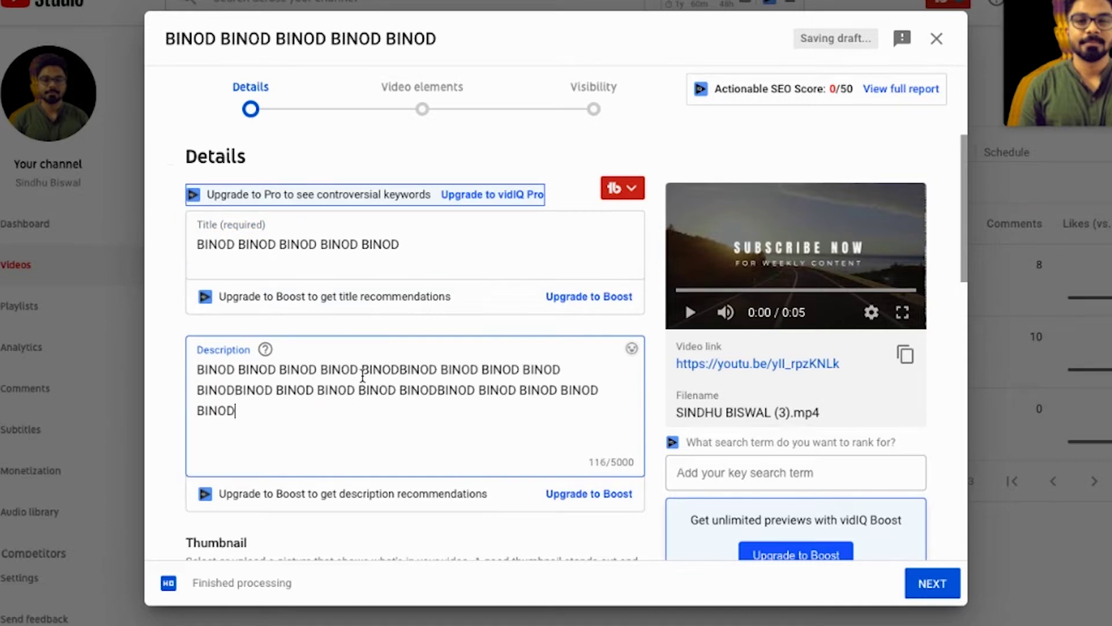
pyautogui.hotkey('ctrl', 'v')
pyautogui.hotkey('ctrl', 'v')
pyautogui.hotkey('ctrl', 'v')
pyautogui.hotkey('ctrl', 'v')
pyautogui.hotkey('ctrl', 'v')
pyautogui.hotkey('ctrl', 'v')
pyautogui.hotkey('ctrl', 'v')
pyautogui.hotkey('ctrl', 'v')
pyautogui.hotkey('ctrl', 'v')
pyautogui.hotkey('ctrl', 'v')
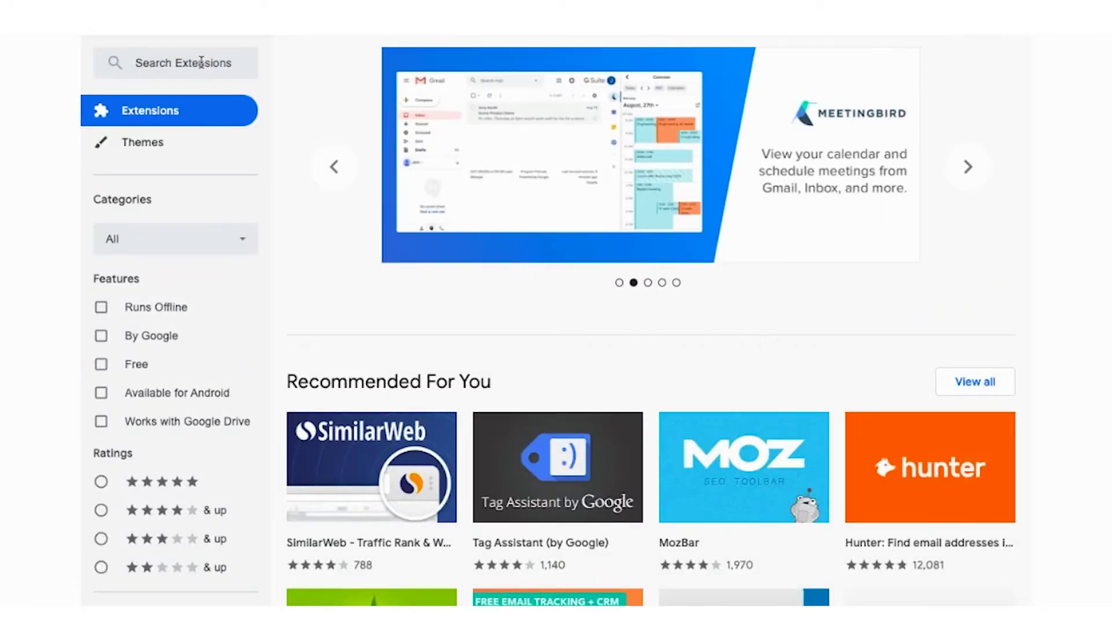
# - Search the Chrome Web Store for the 'vid iq' extension
pyautogui.click(201, 62)
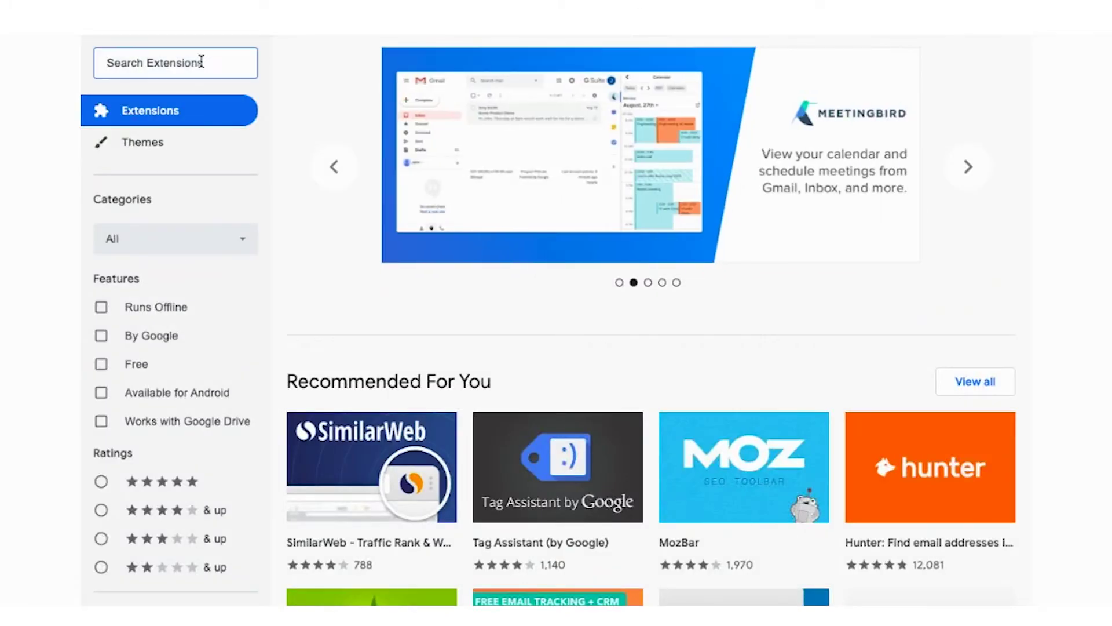
pyautogui.write('vid iq')
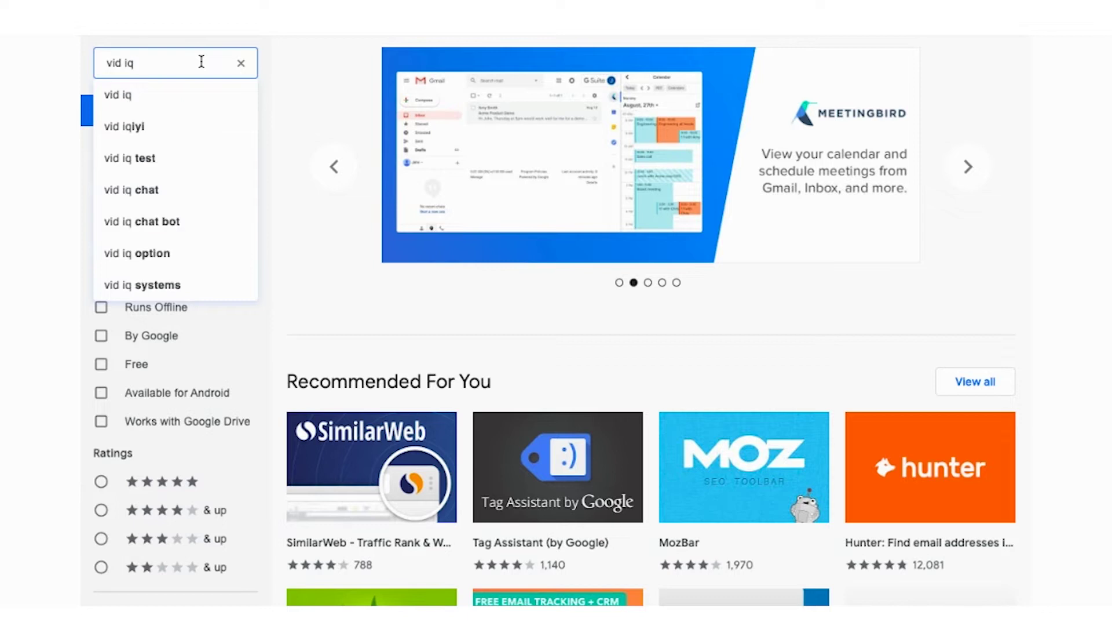
pyautogui.press('Return')
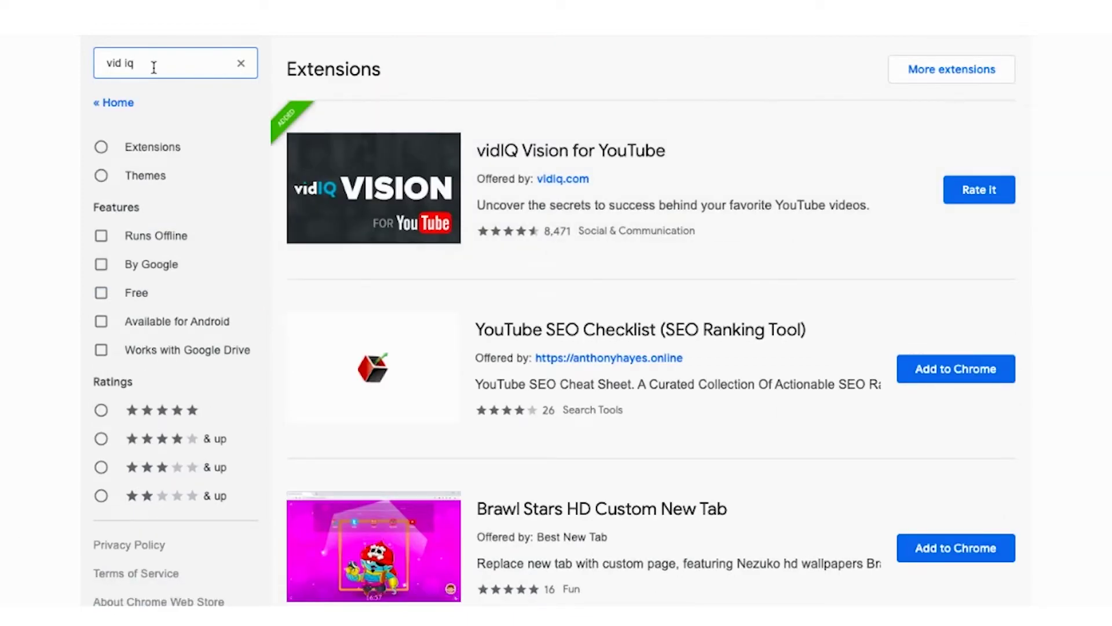
# - Search the Chrome Web Store for the 'tube buddy' extension
pyautogui.click(153, 68)
pyautogui.write('tube buddy')
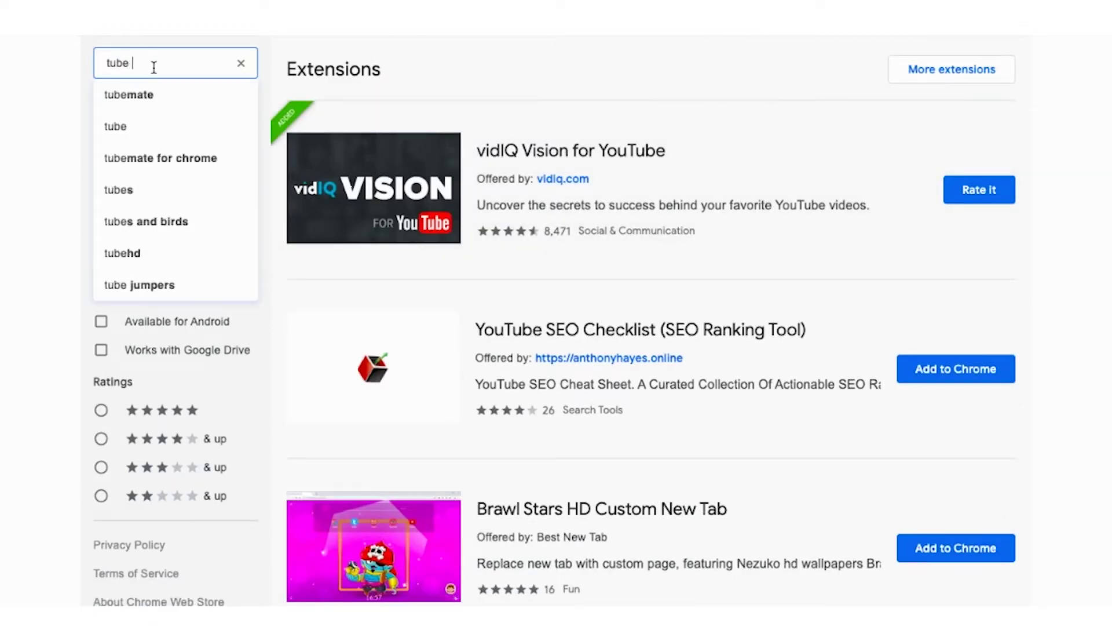
pyautogui.press('Return')
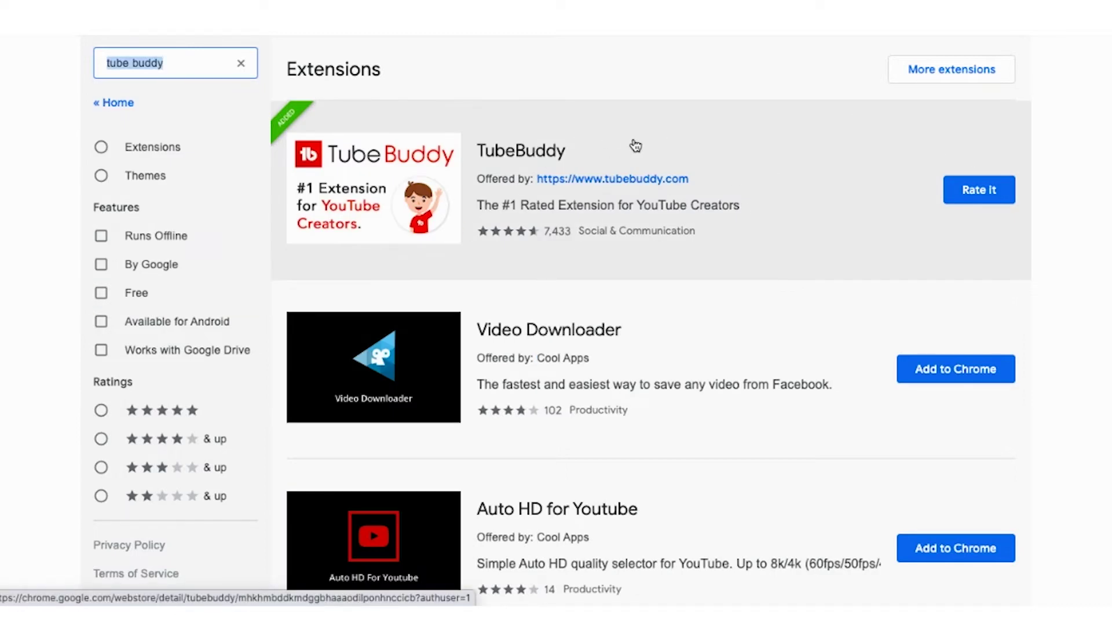
pyautogui.press('BackSpace')
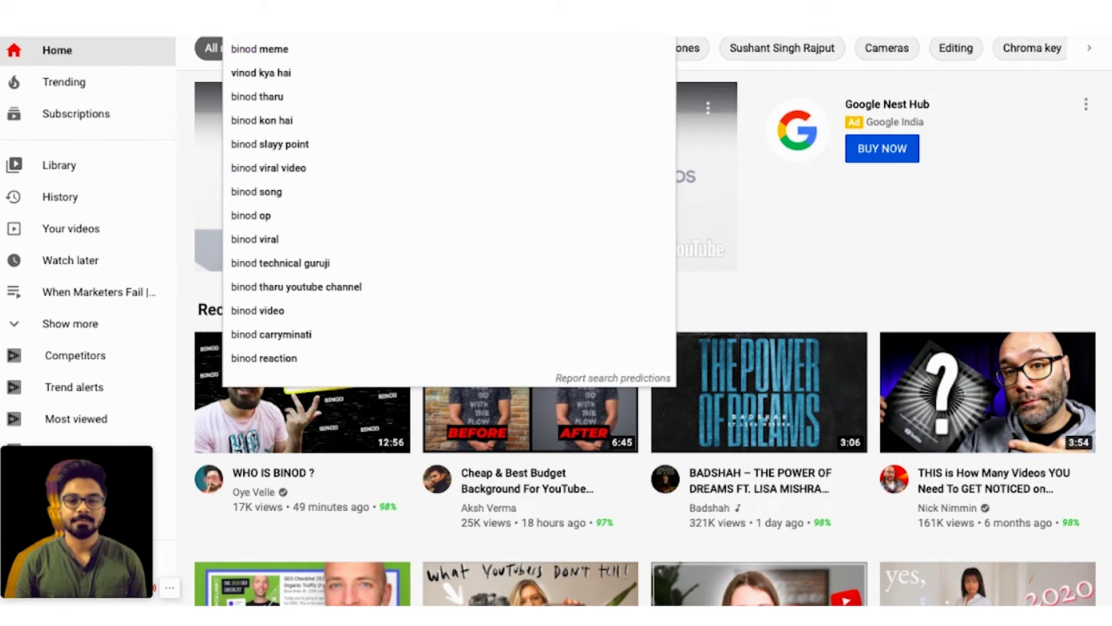
# - Search YouTube for 'binod' and read vidIQ's keyword score of 68/100, volume 80, medium competition
pyautogui.press('Return')
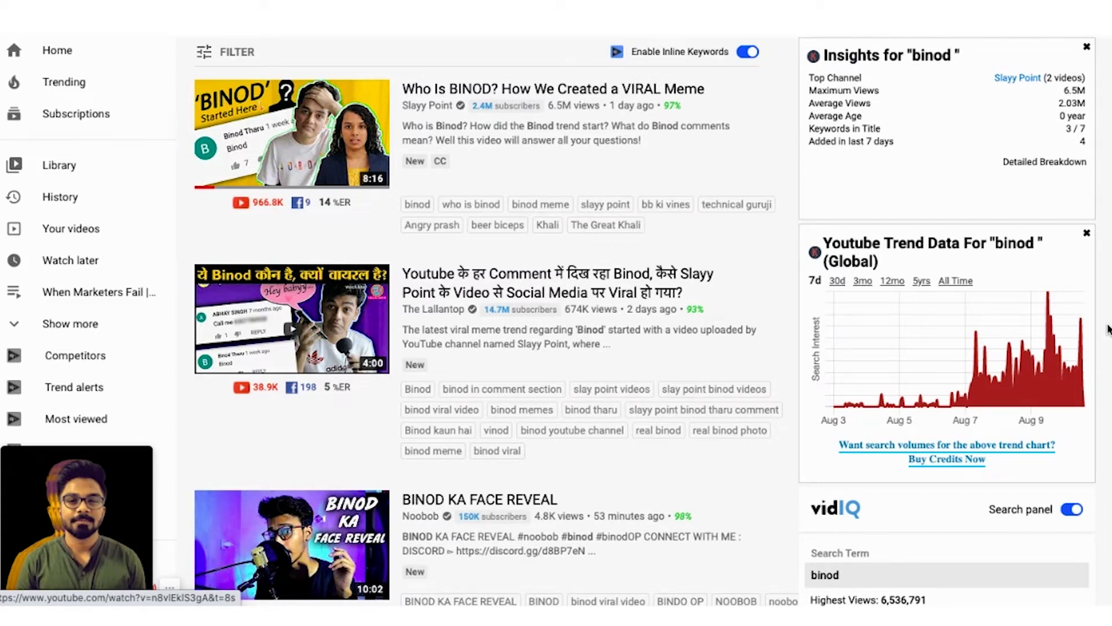
pyautogui.scroll(-6, 1108, 329)
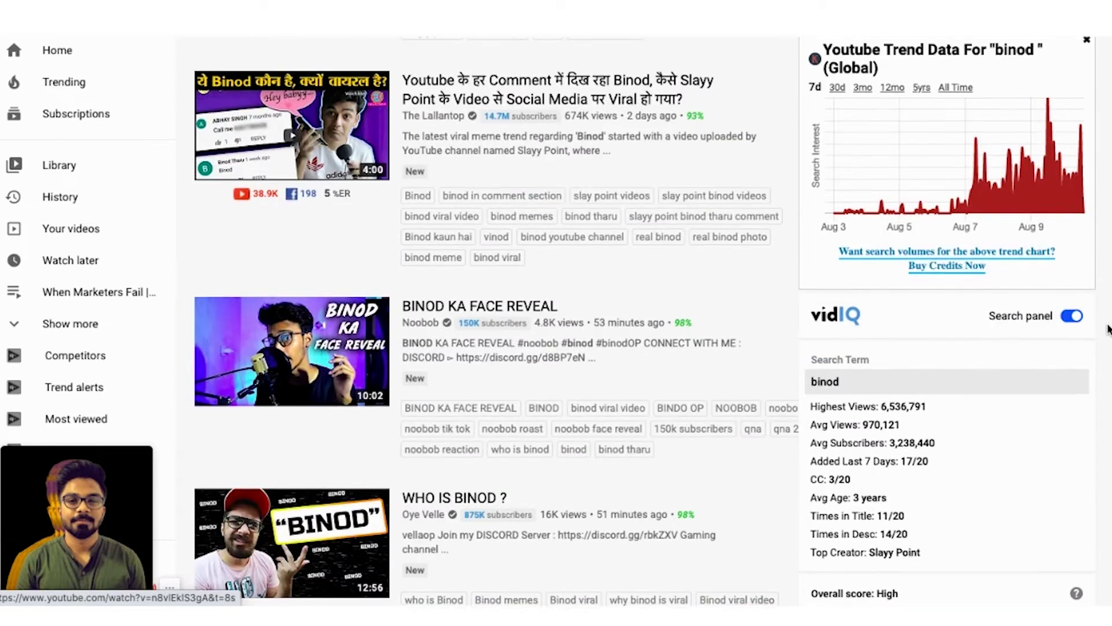
pyautogui.scroll(-3, 1107, 329)
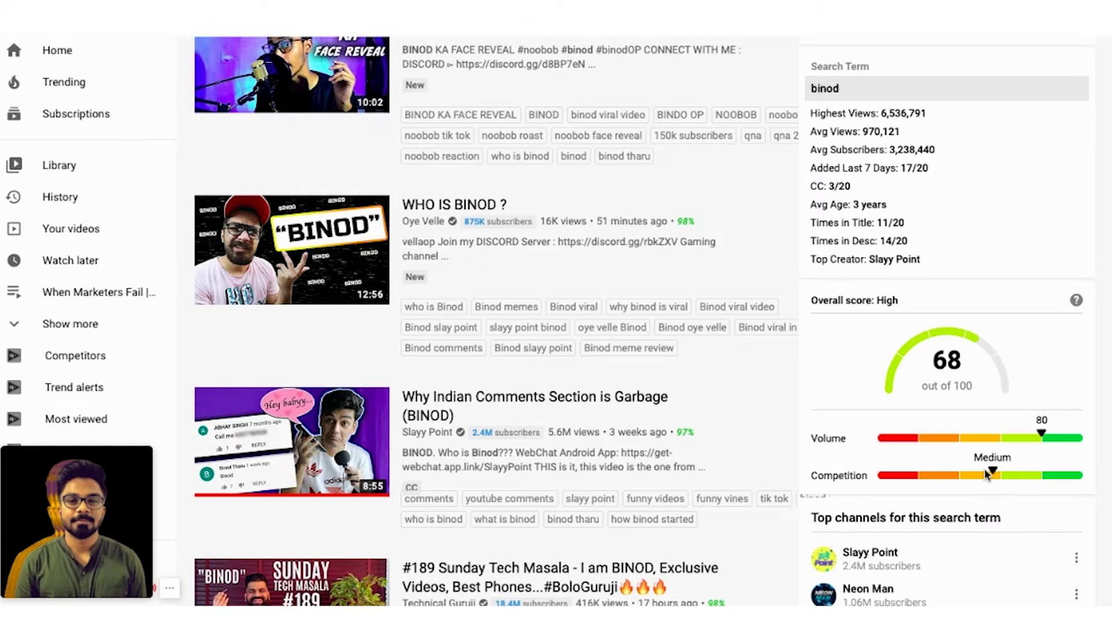
pyautogui.scroll(-3, 1070, 404)
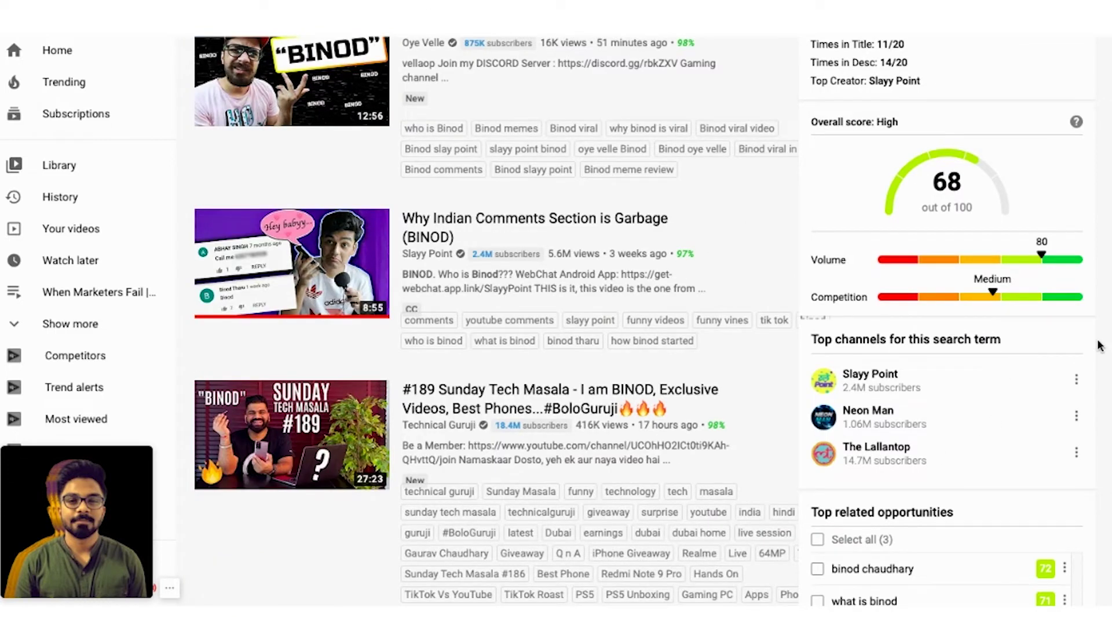
pyautogui.scroll(-3, 1099, 346)
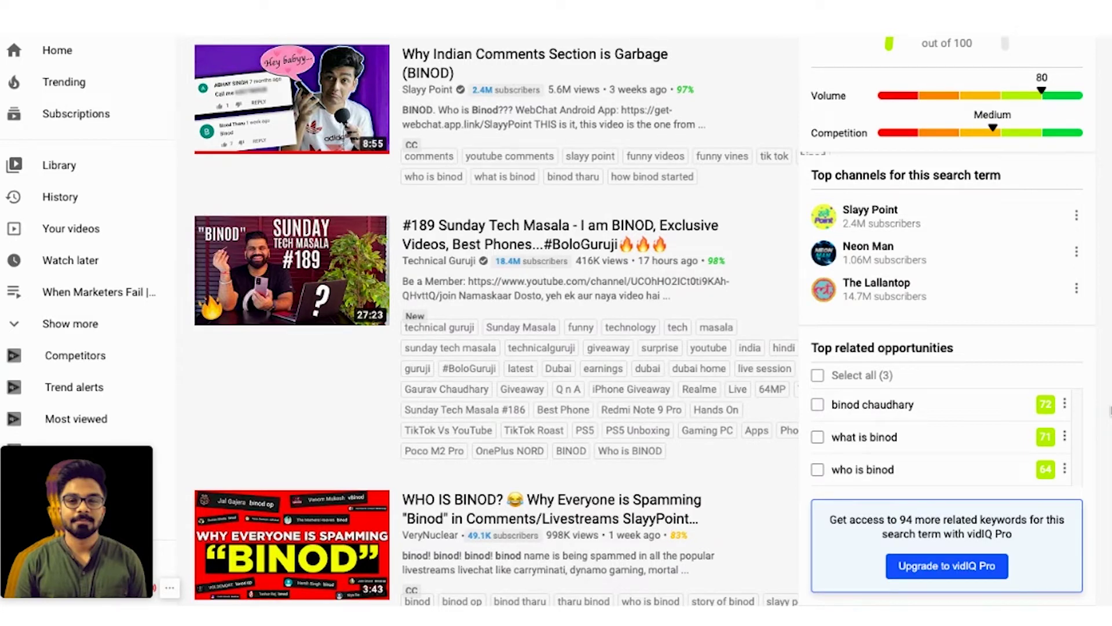
pyautogui.scroll(10, 304, 429)
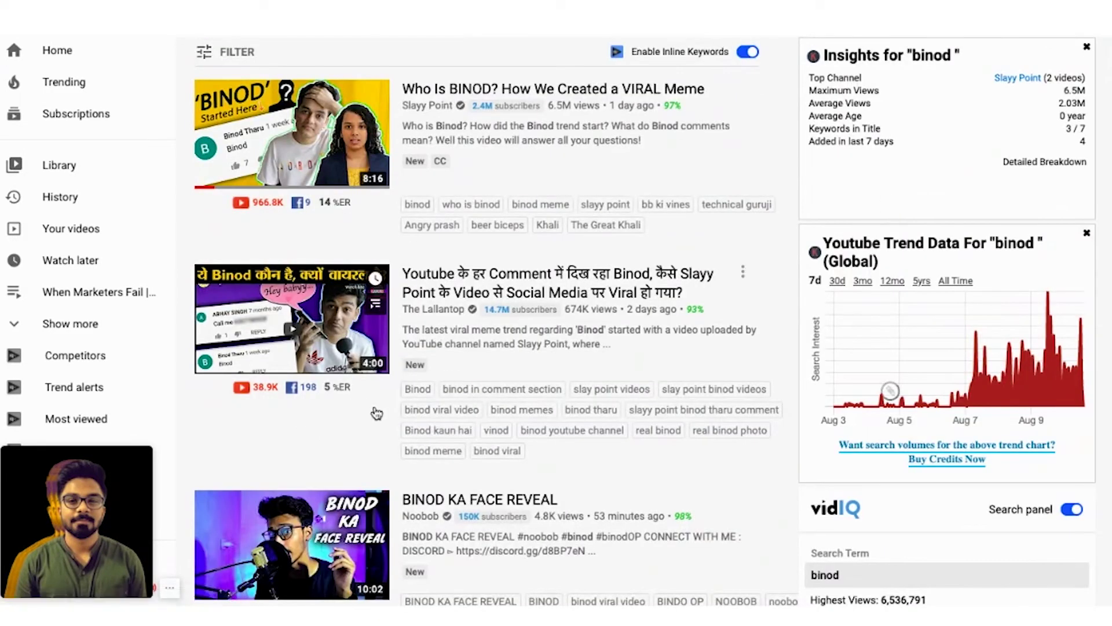
pyautogui.scroll(-1, 374, 406)
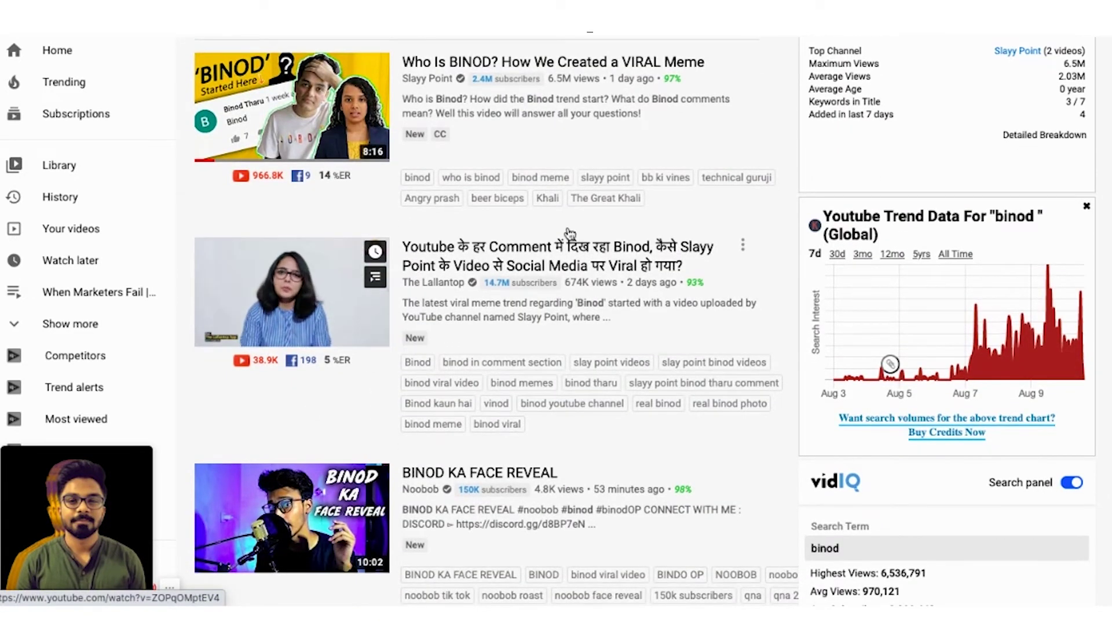
pyautogui.scroll(-20, 498, 344)
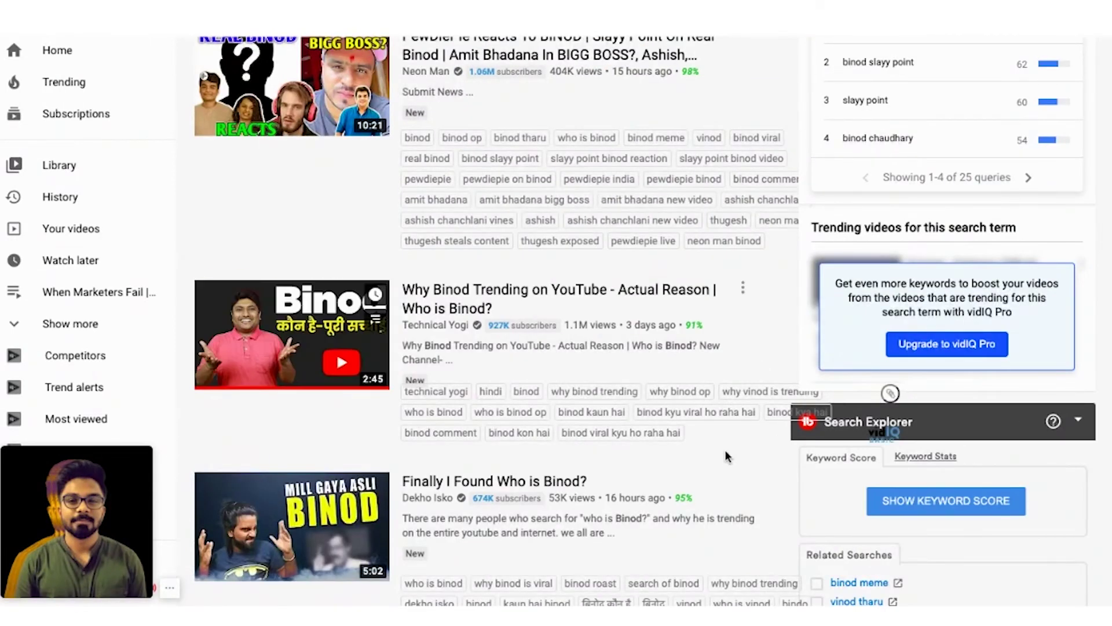
pyautogui.scroll(-5, 727, 455)
pyautogui.scroll(20, 724, 449)
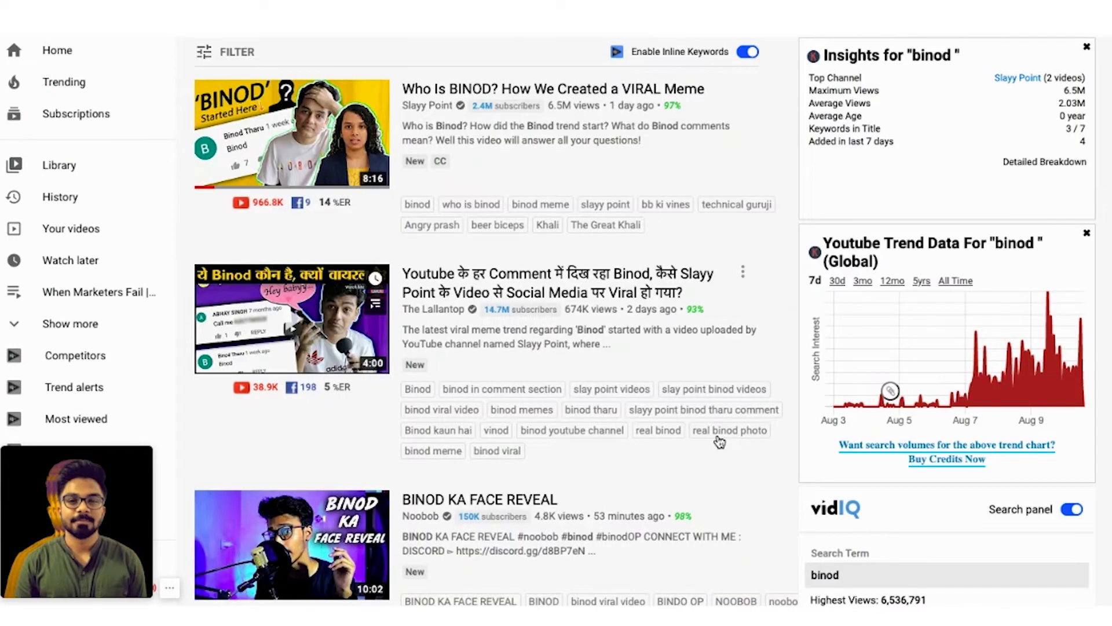
pyautogui.moveTo(578, 243)
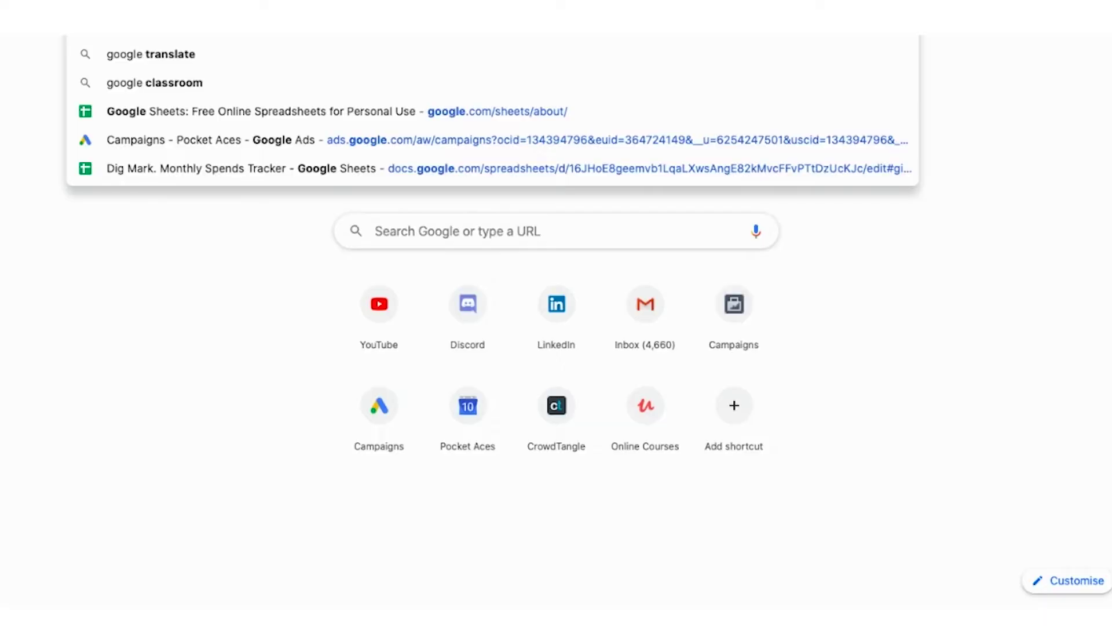
# - Open Google Trends and explore the search term 'binod'
pyautogui.write('trends')
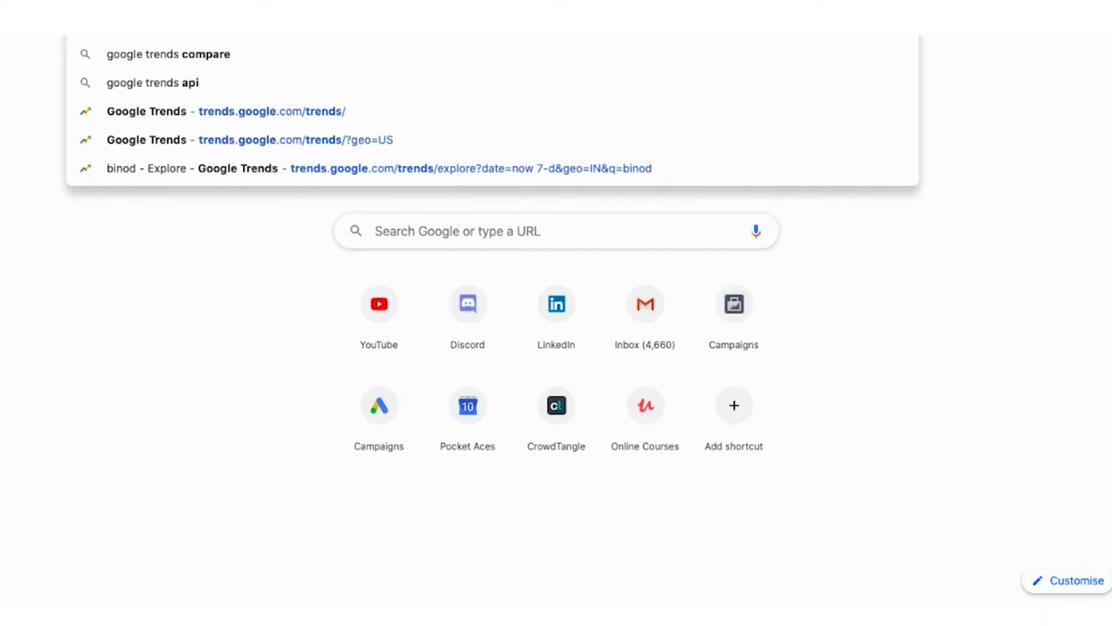
pyautogui.press('Return')
pyautogui.click(248, 155)
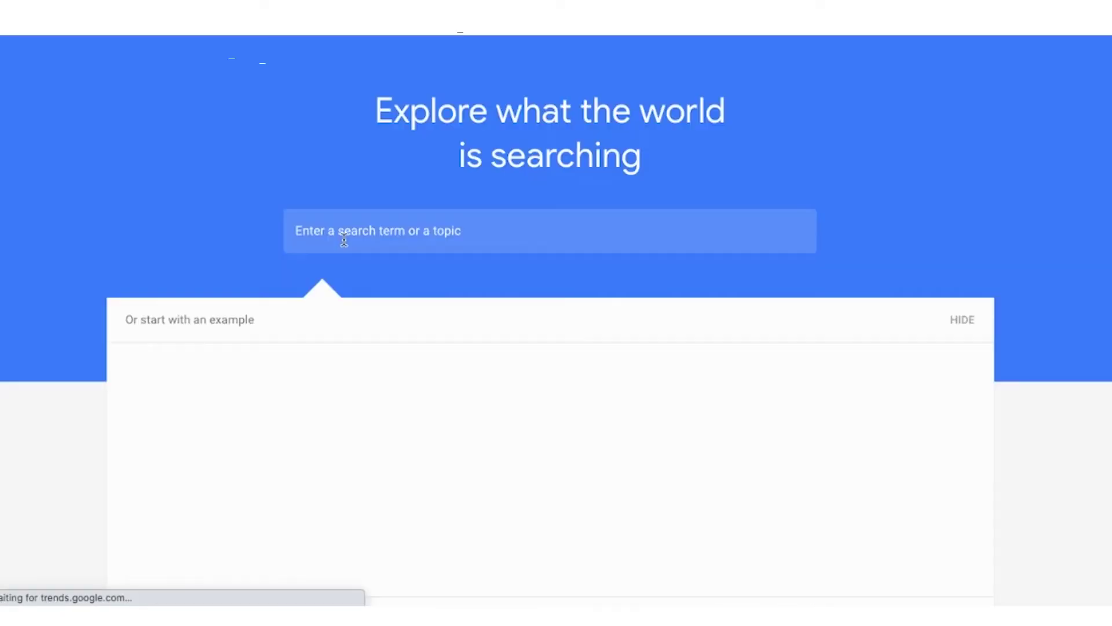
pyautogui.click(344, 240)
pyautogui.write('bo')
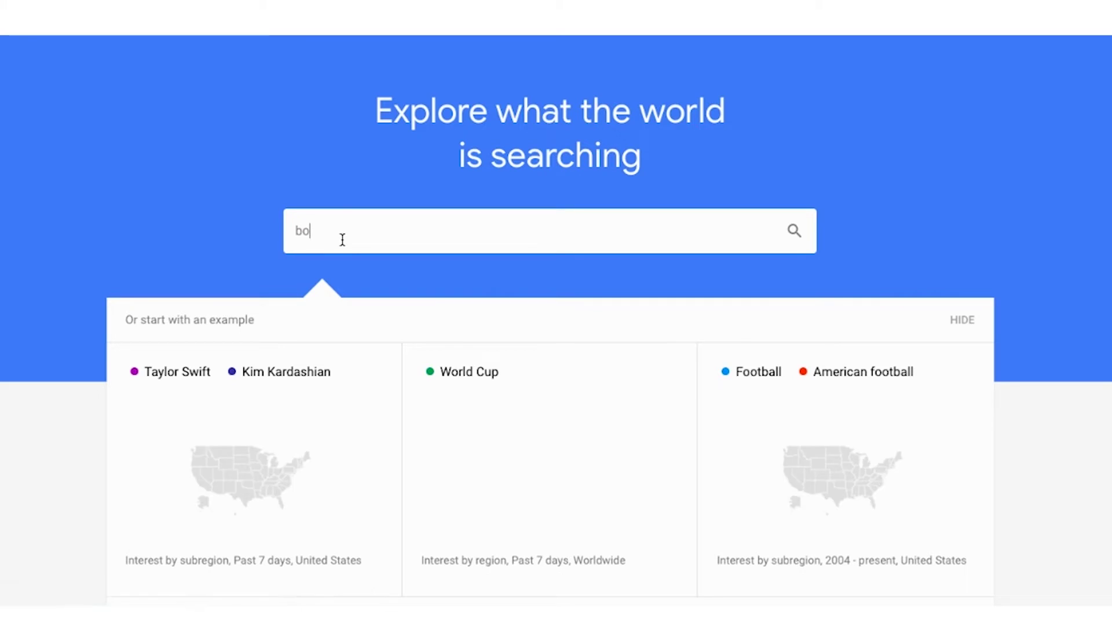
pyautogui.press('BackSpace')
pyautogui.write('inod')
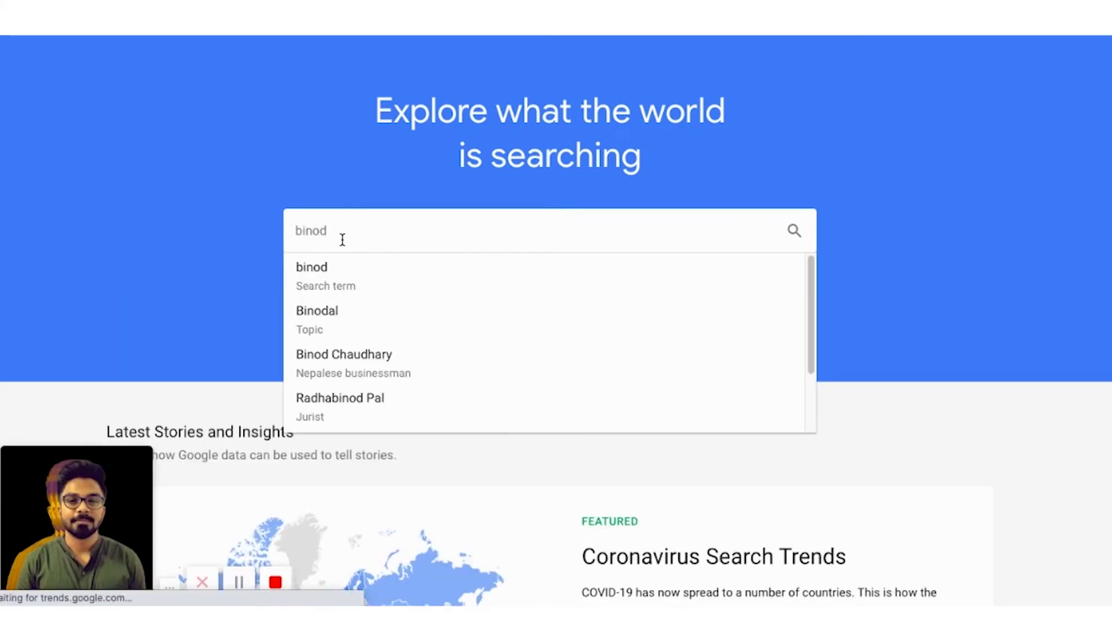
pyautogui.press('Return')
# - Filter the binod trend to India and YouTube Search
pyautogui.click(187, 166)
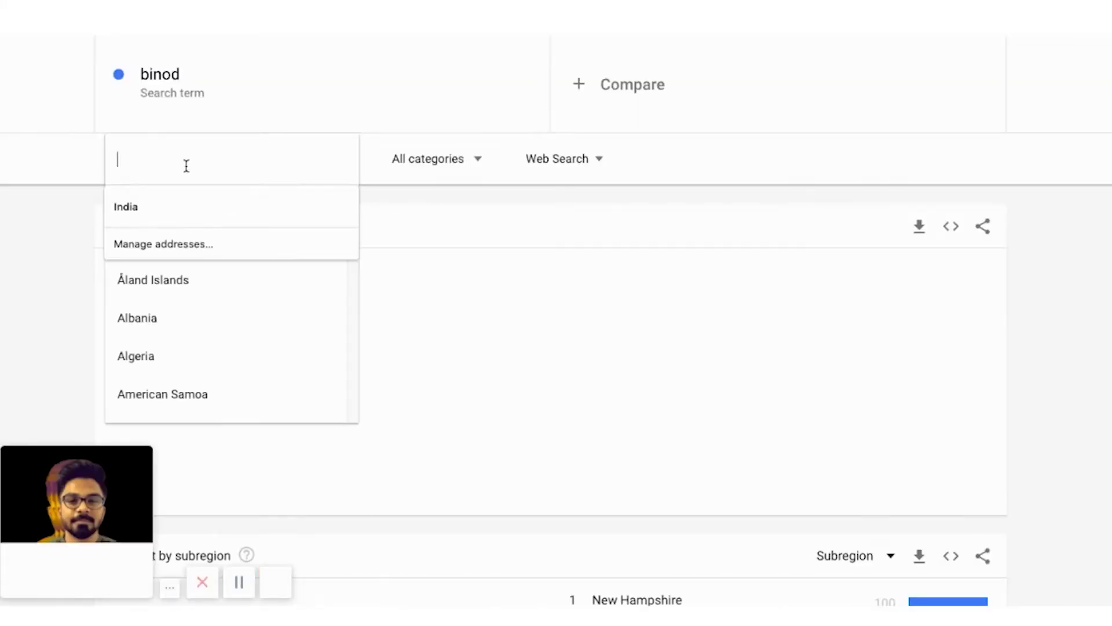
pyautogui.write('india')
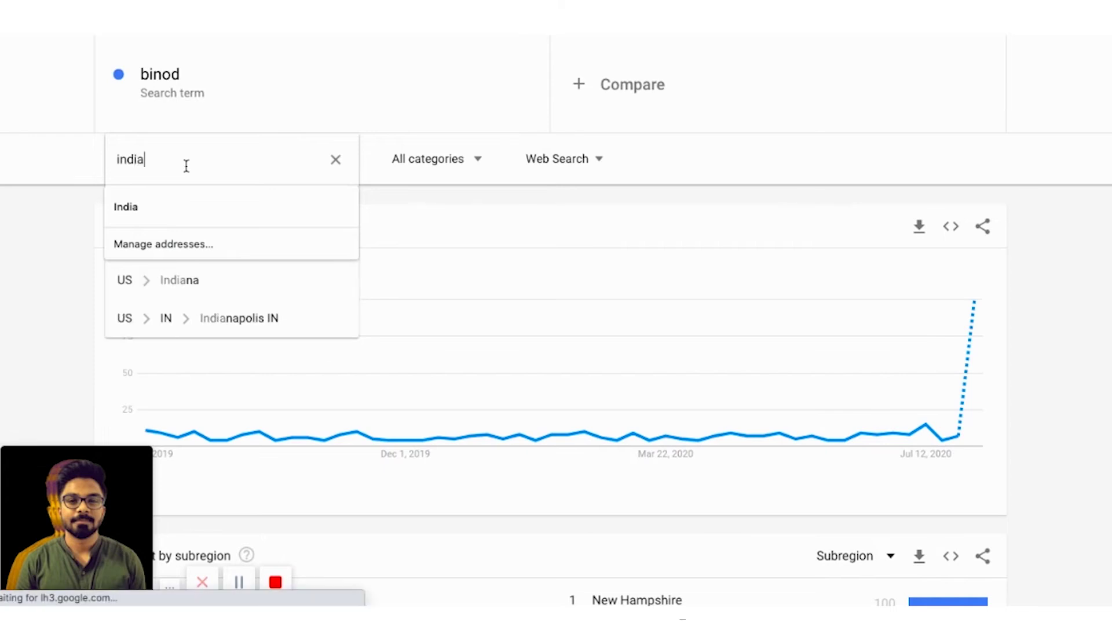
pyautogui.click(179, 206)
pyautogui.click(193, 241)
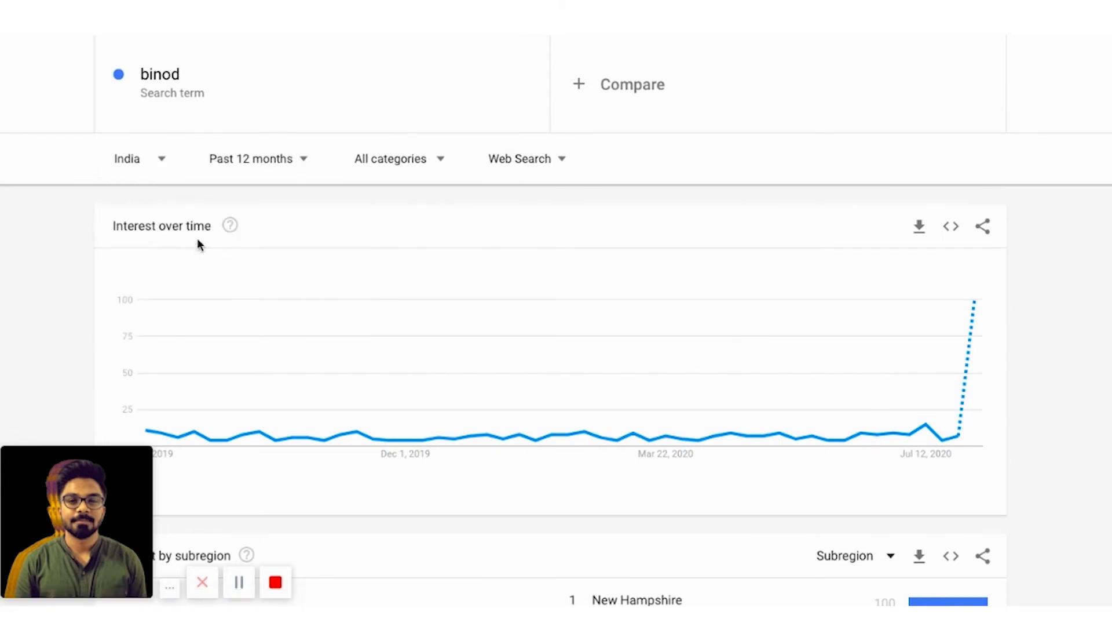
pyautogui.click(512, 160)
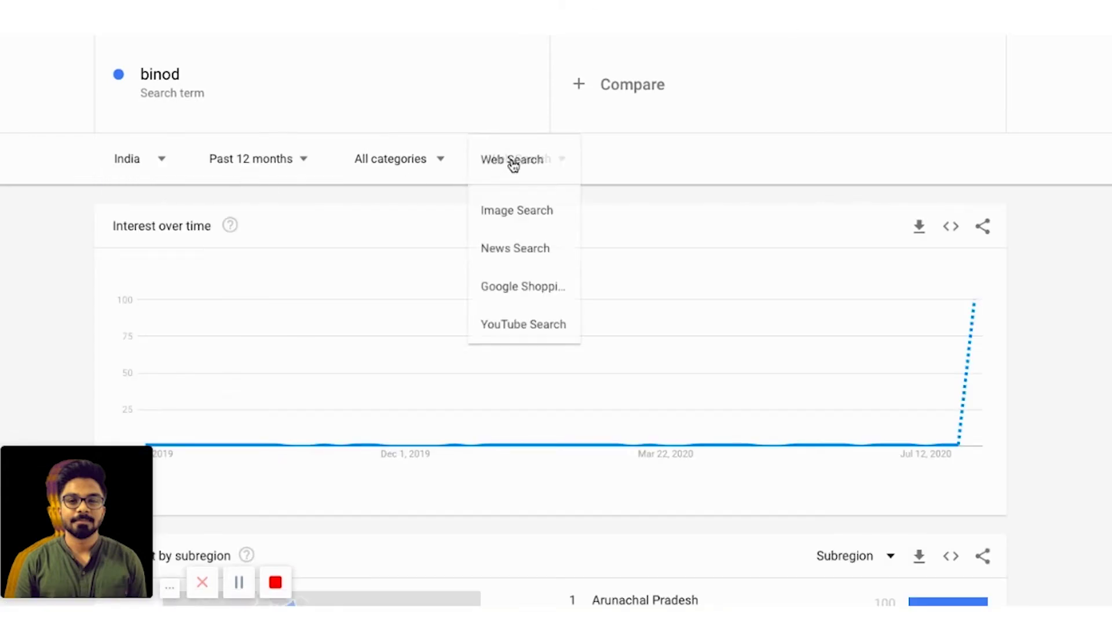
pyautogui.click(530, 328)
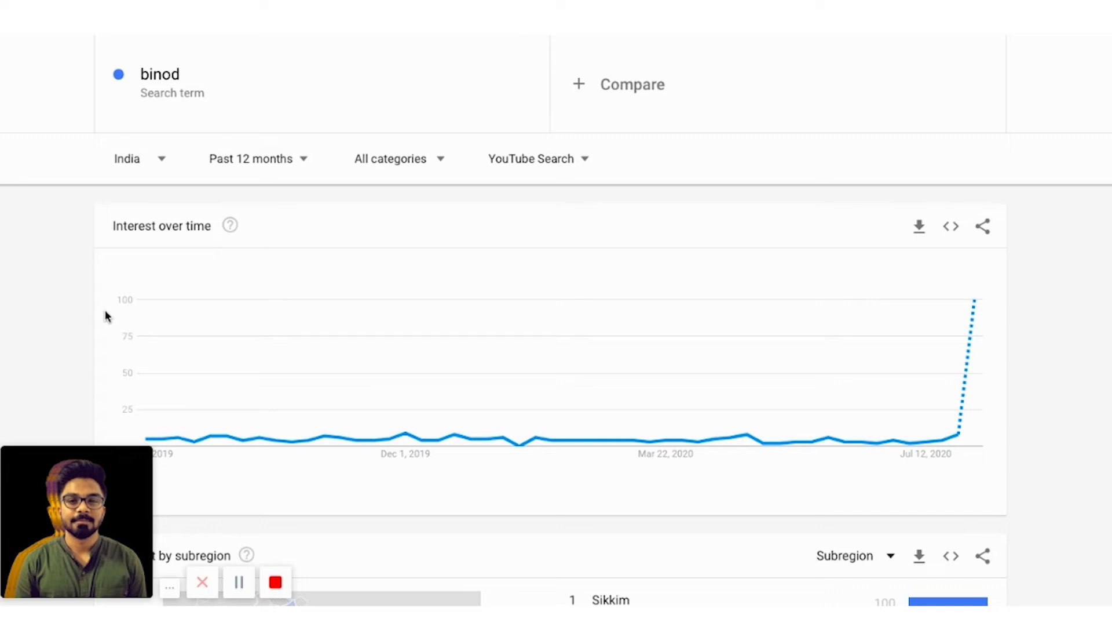
# - Narrow the trend's time range to Past 7 days
pyautogui.click(280, 170)
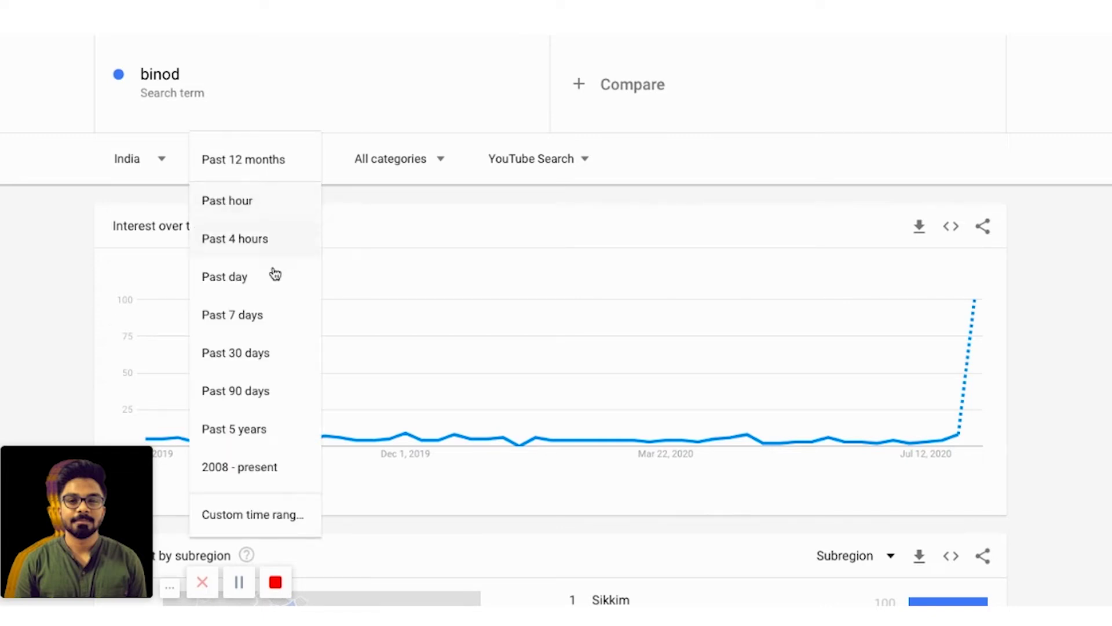
pyautogui.click(272, 315)
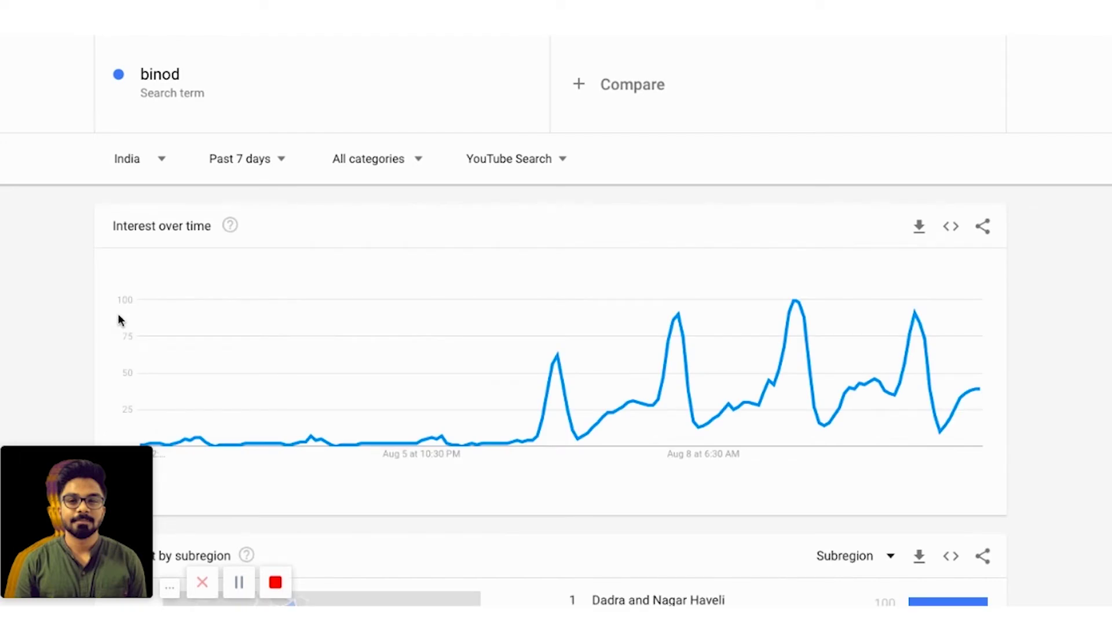
pyautogui.scroll(-1, 365, 390)
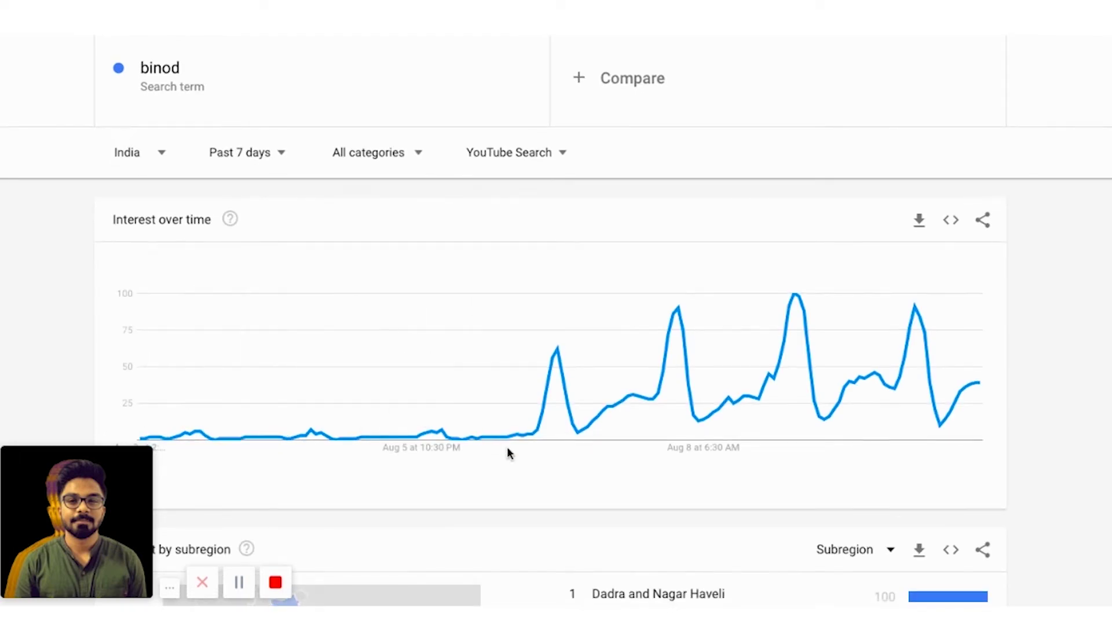
# - Read the binod interest peaks on the past-week chart, then return to the YouTube video
pyautogui.scroll(-1, 508, 453)
pyautogui.moveTo(534, 404)
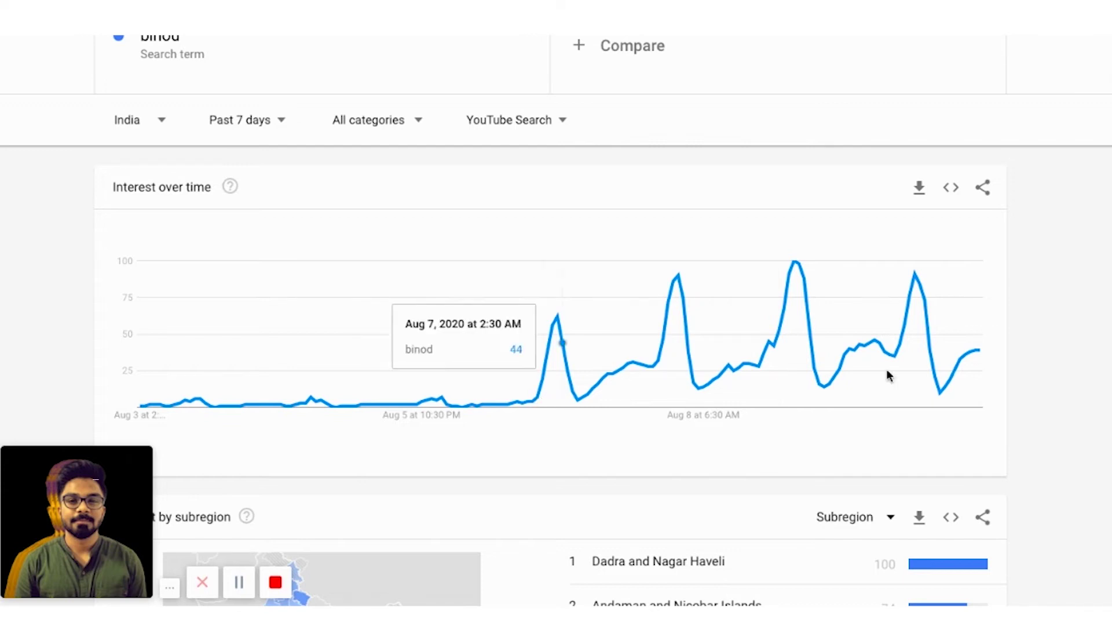
pyautogui.moveTo(896, 357)
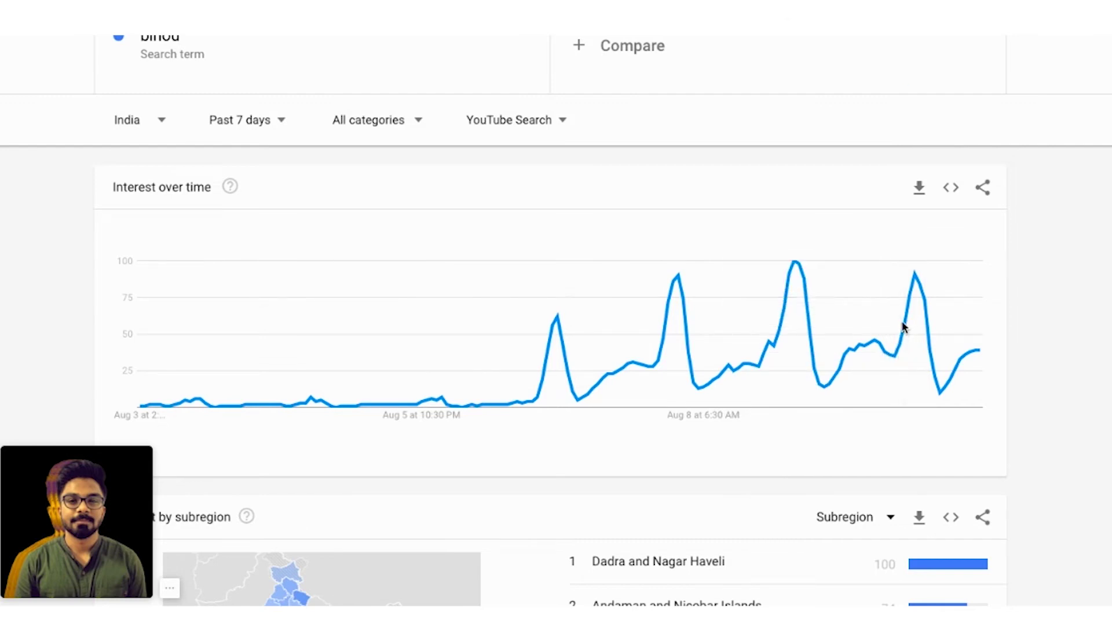
pyautogui.moveTo(904, 326)
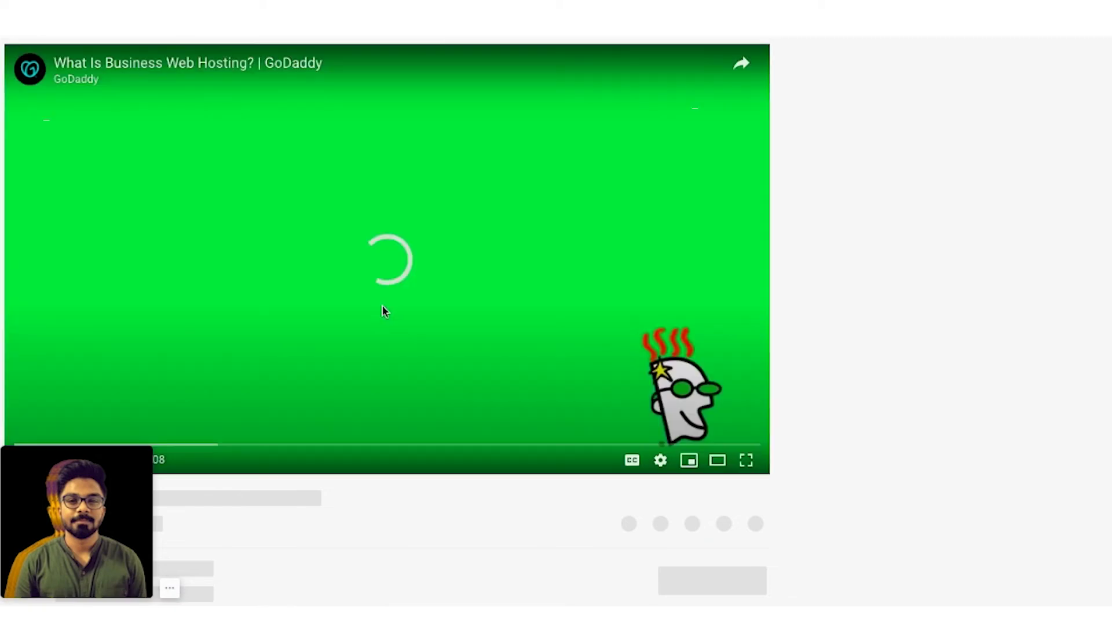
# - Scroll the Who Is BINOD? page to vidIQ's channel stats (2.4M subscribers) and video tags
pyautogui.scroll(-5, 383, 311)
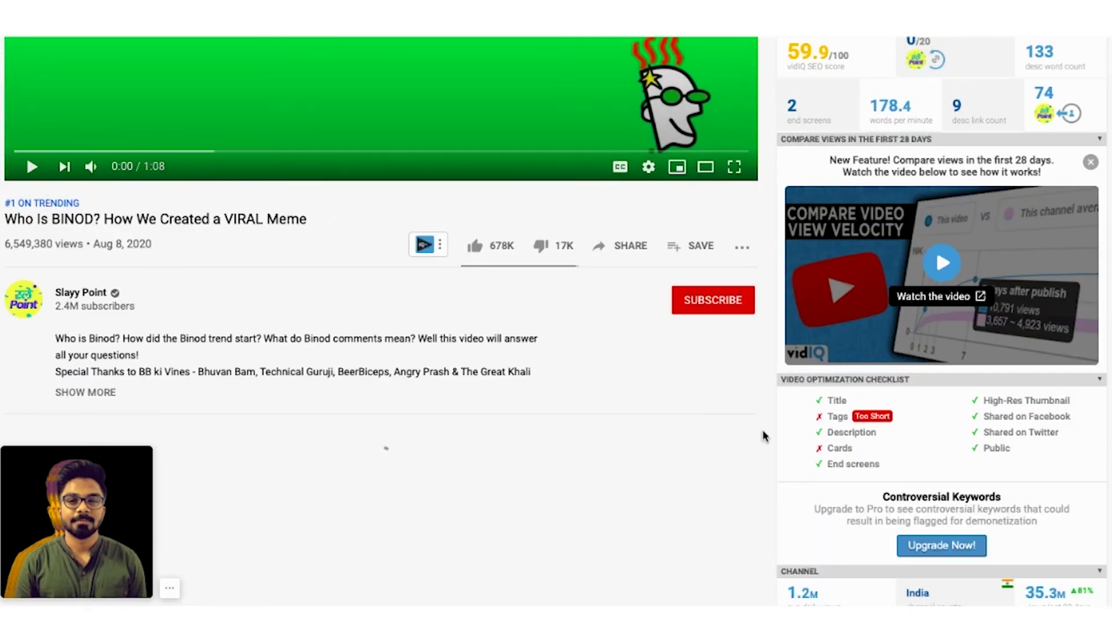
pyautogui.scroll(-5, 753, 426)
pyautogui.scroll(-5, 753, 424)
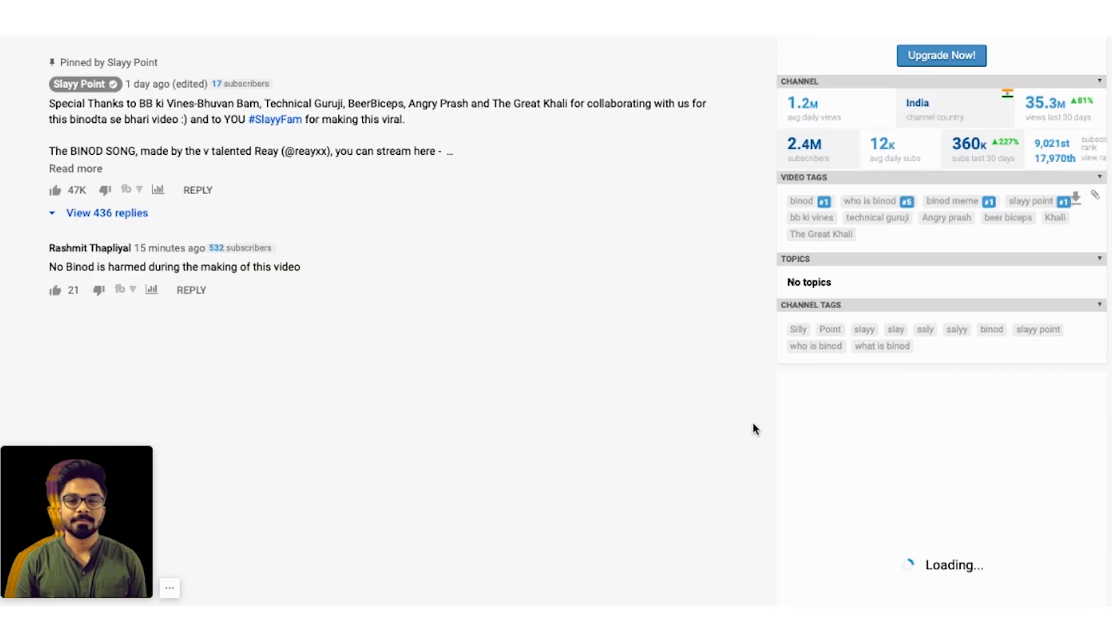
pyautogui.scroll(-5, 759, 376)
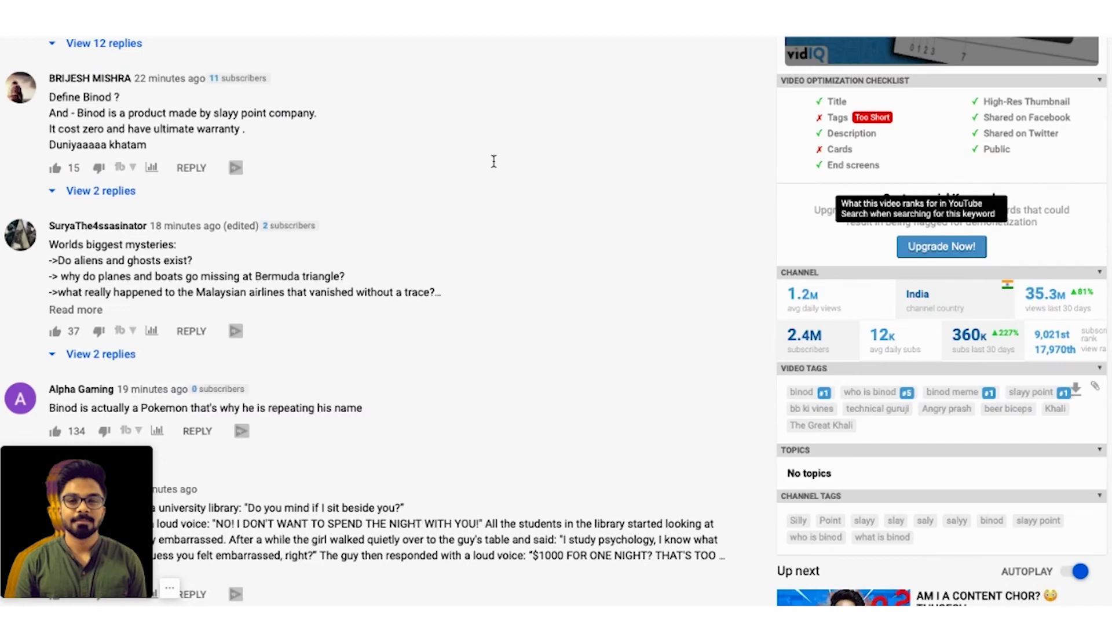
pyautogui.scroll(-3, 732, 314)
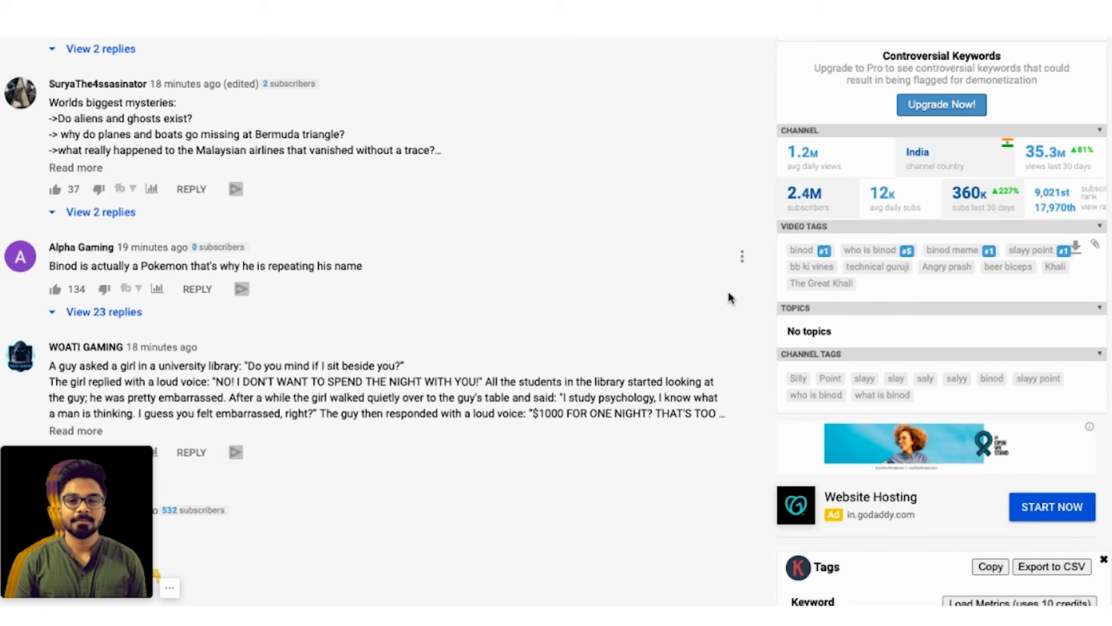
# - Scroll to the Aug 3–10 global binod trend chart and the Up next list
pyautogui.scroll(-5, 728, 297)
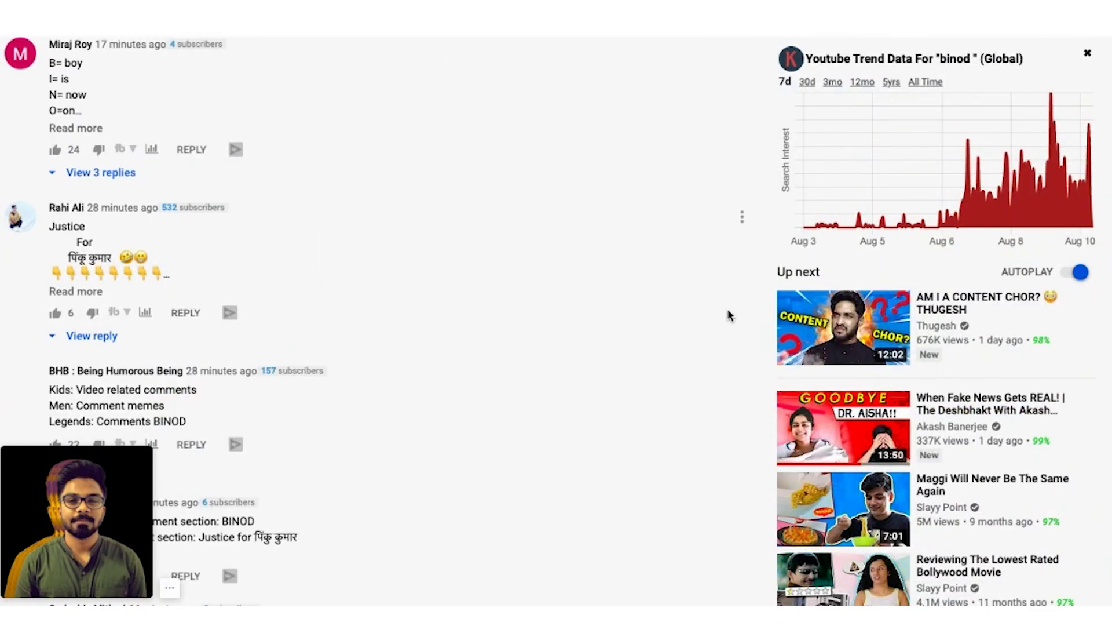
pyautogui.scroll(-5, 729, 318)
pyautogui.scroll(3, 730, 318)
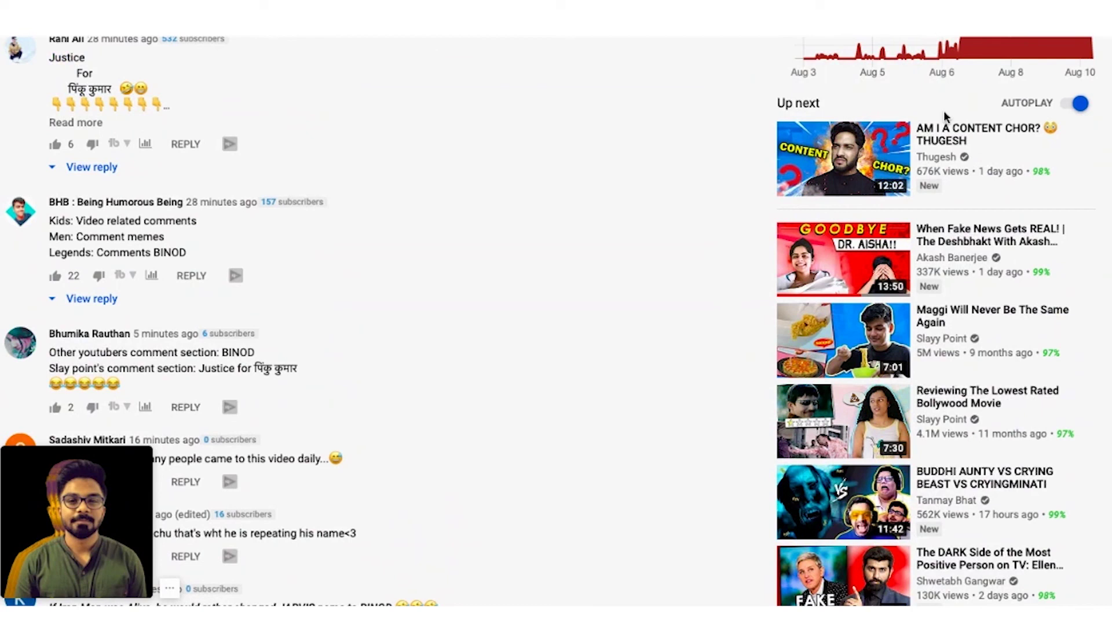